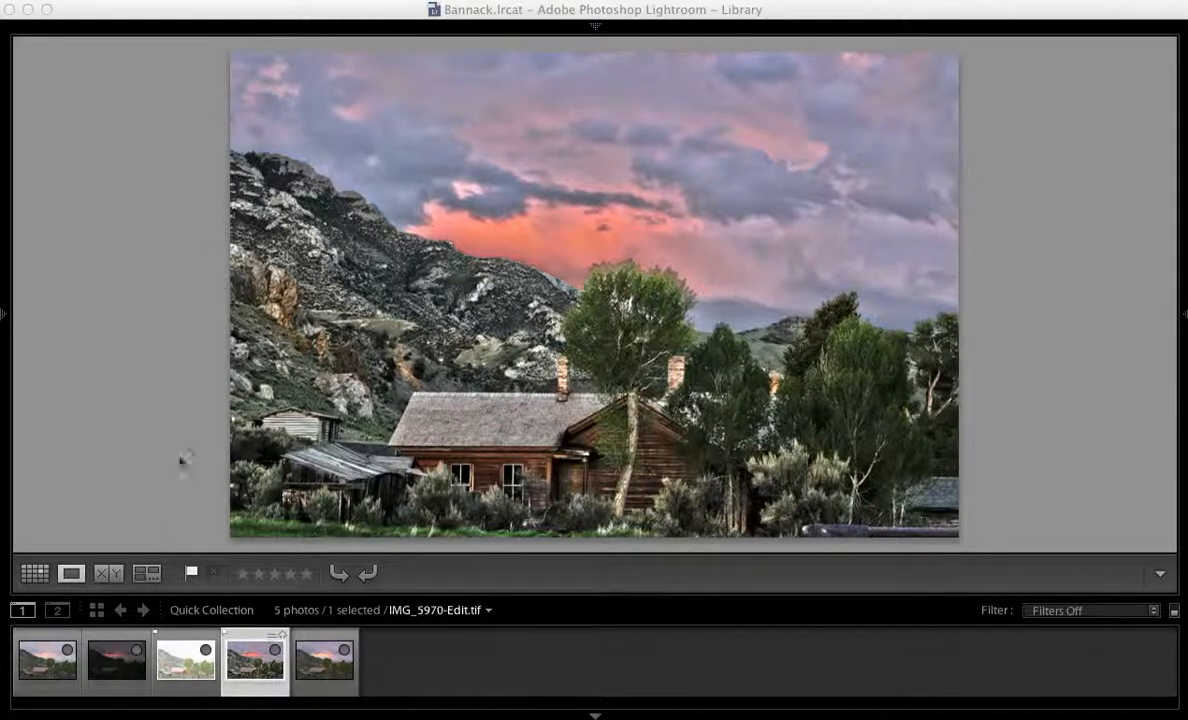
- Compare the normal, bright and dark exposures of the cabin with the two finished HDR versions
click(50, 668)
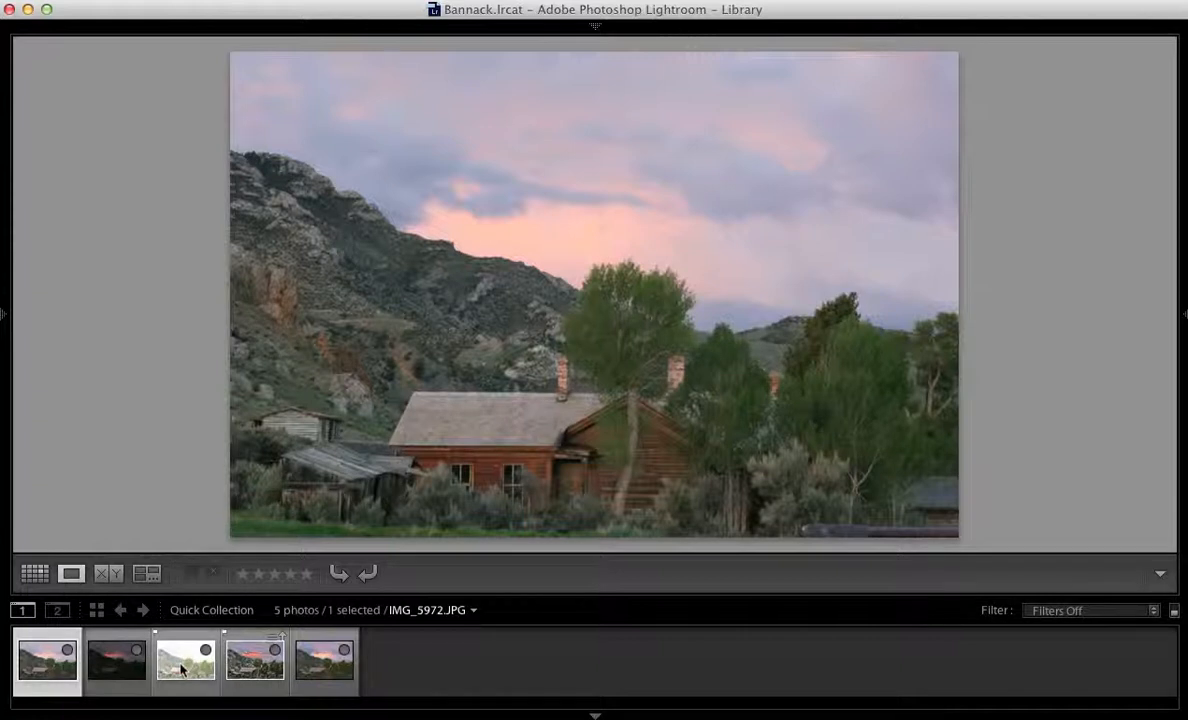
click(182, 670)
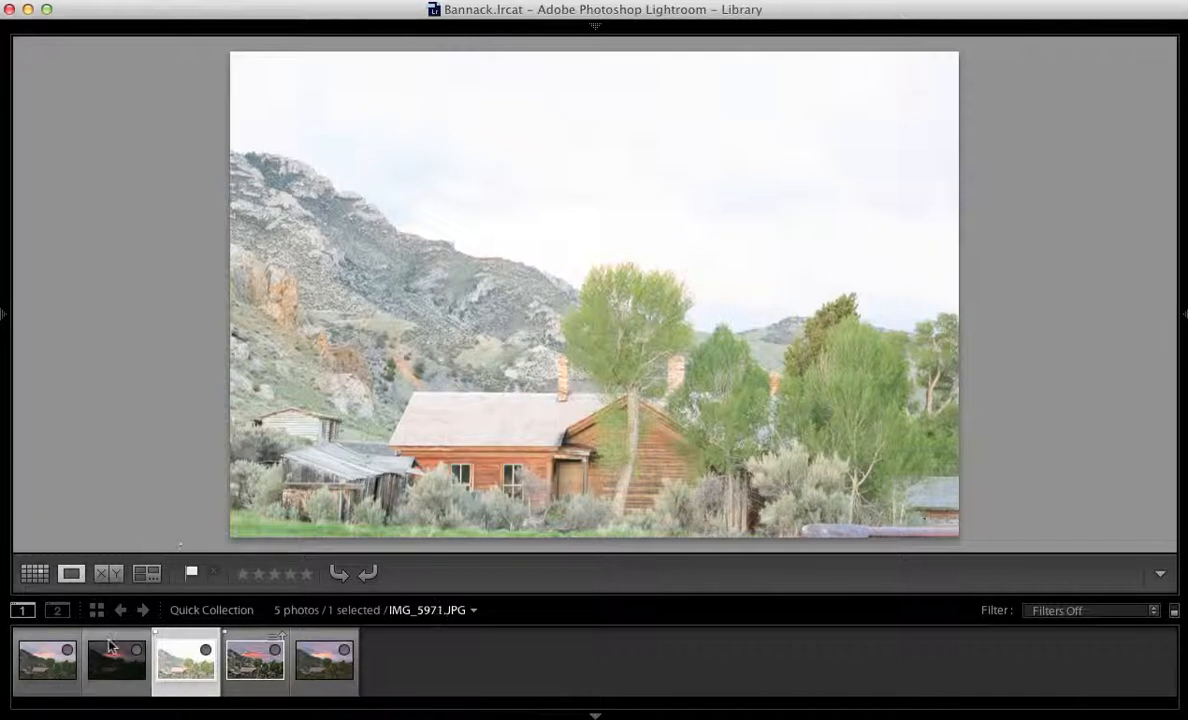
click(113, 650)
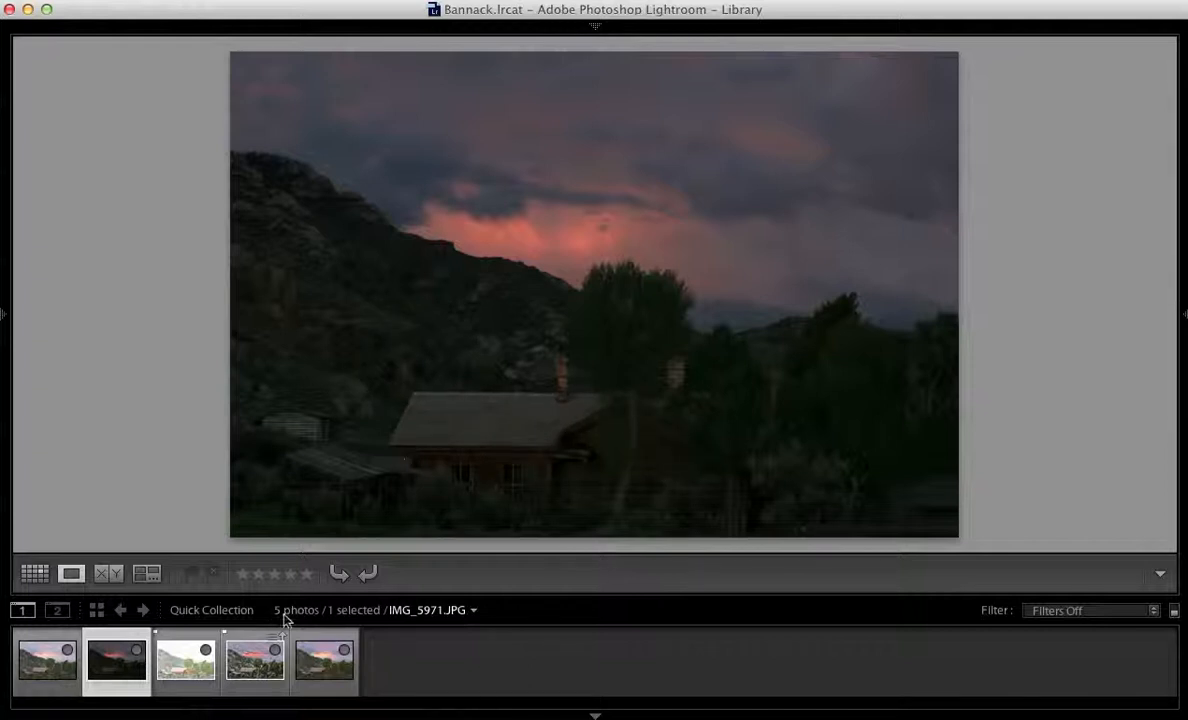
click(252, 662)
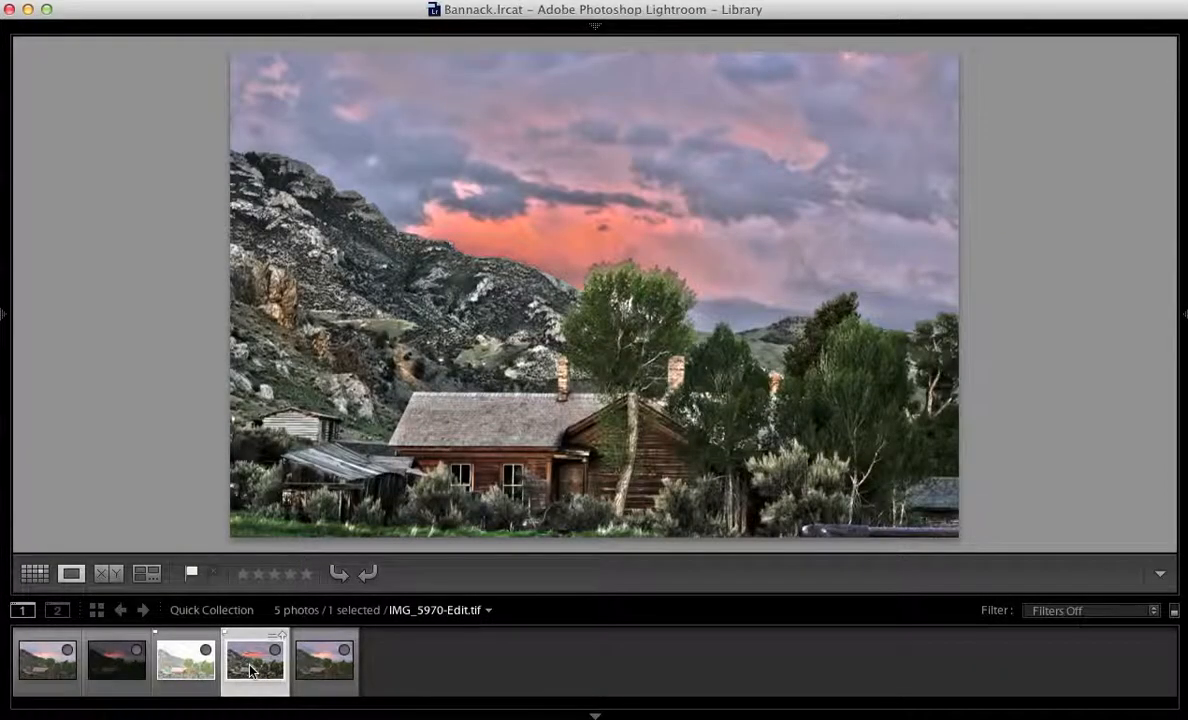
click(337, 667)
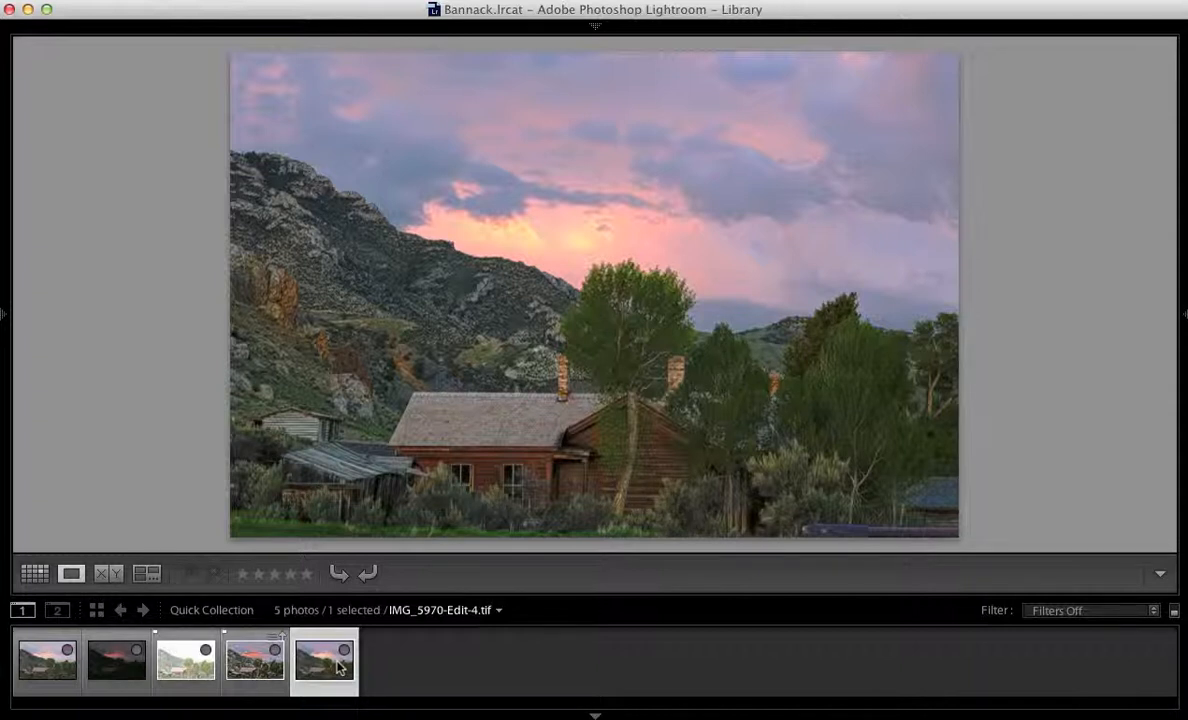
click(30, 668)
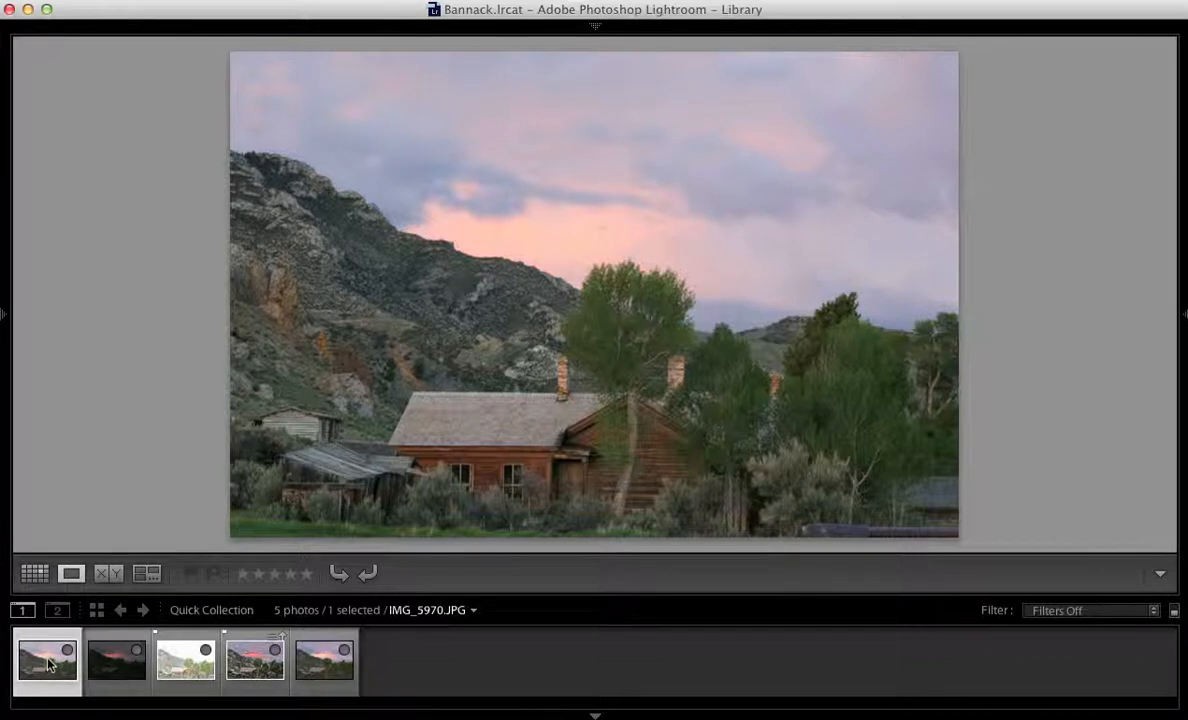
click(110, 668)
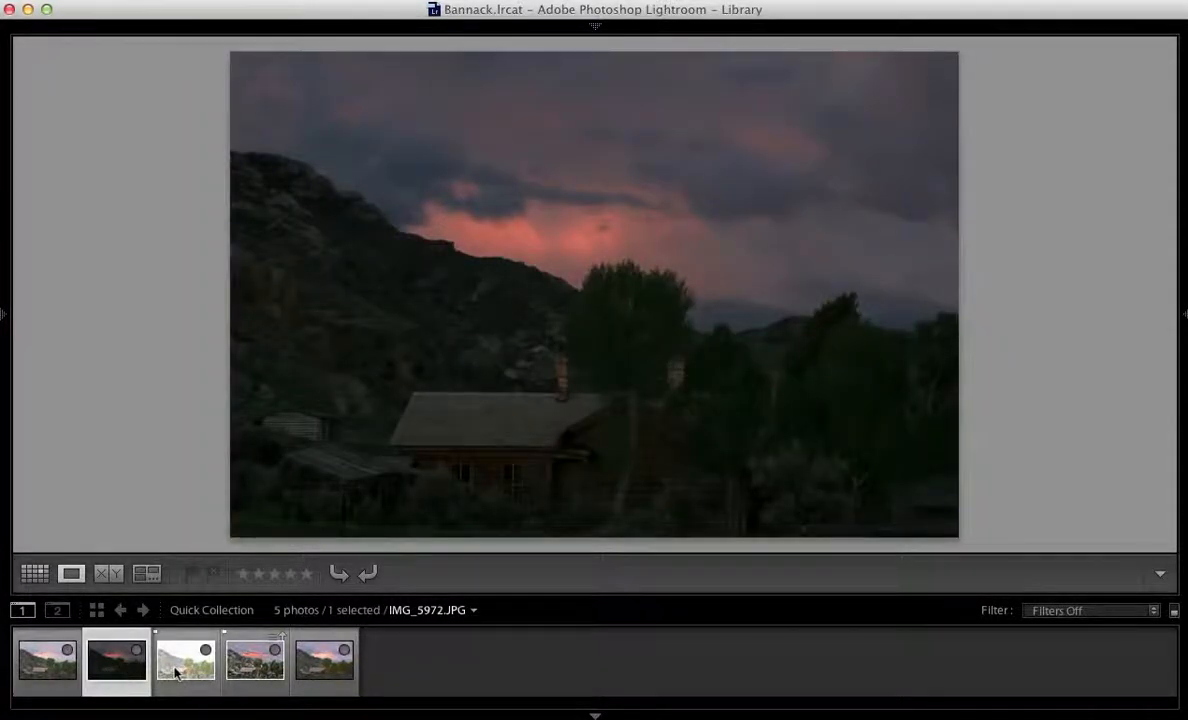
- Select the normal, dark and bright cabin exposures and merge them with Merge to HDR Pro in Photoshop
click(176, 672)
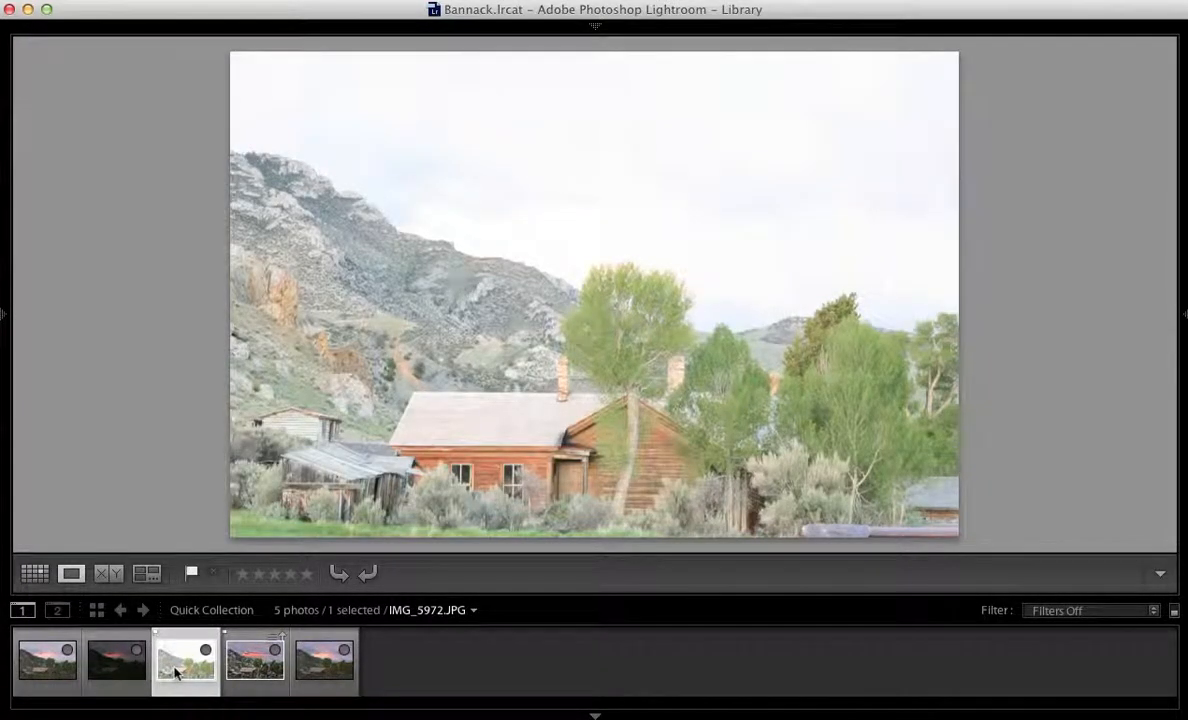
shift+click(45, 665)
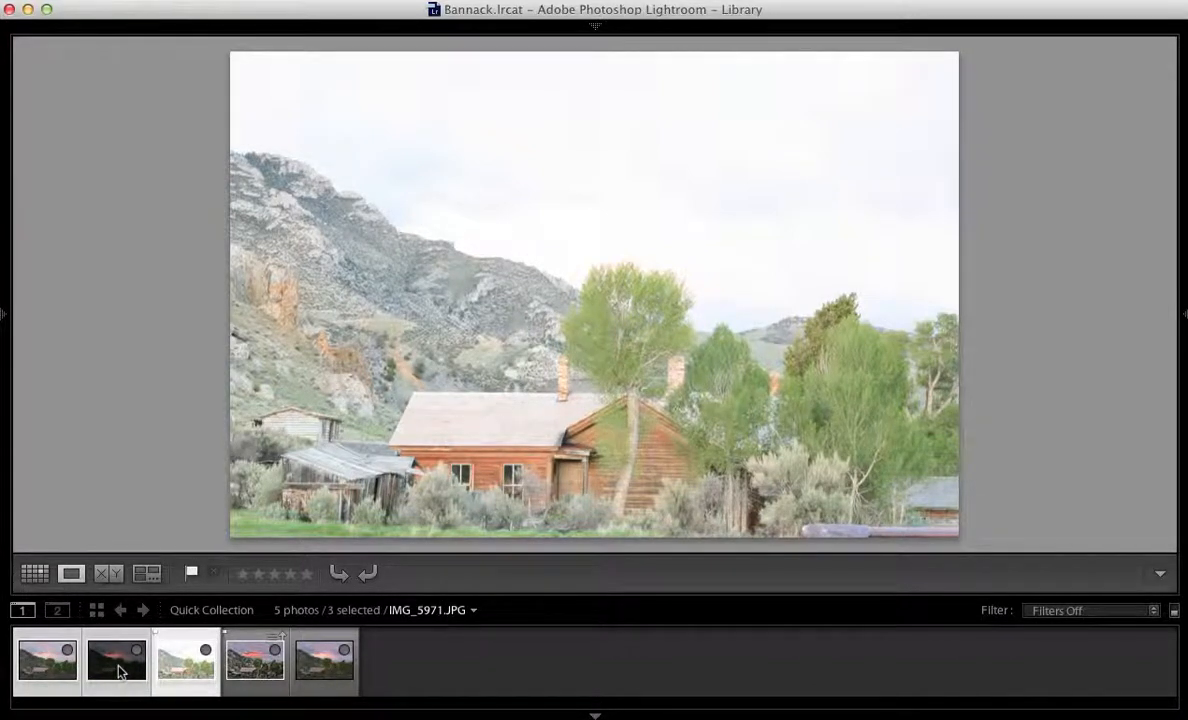
right_click(118, 670)
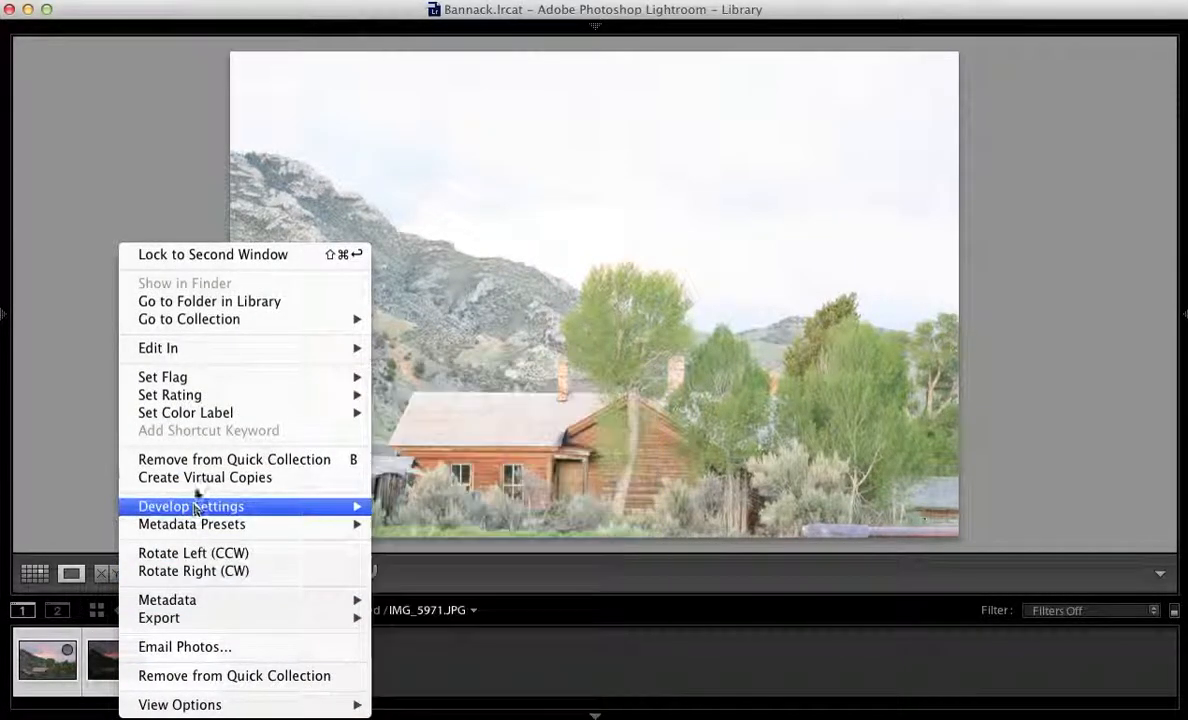
mouse_move(243, 350)
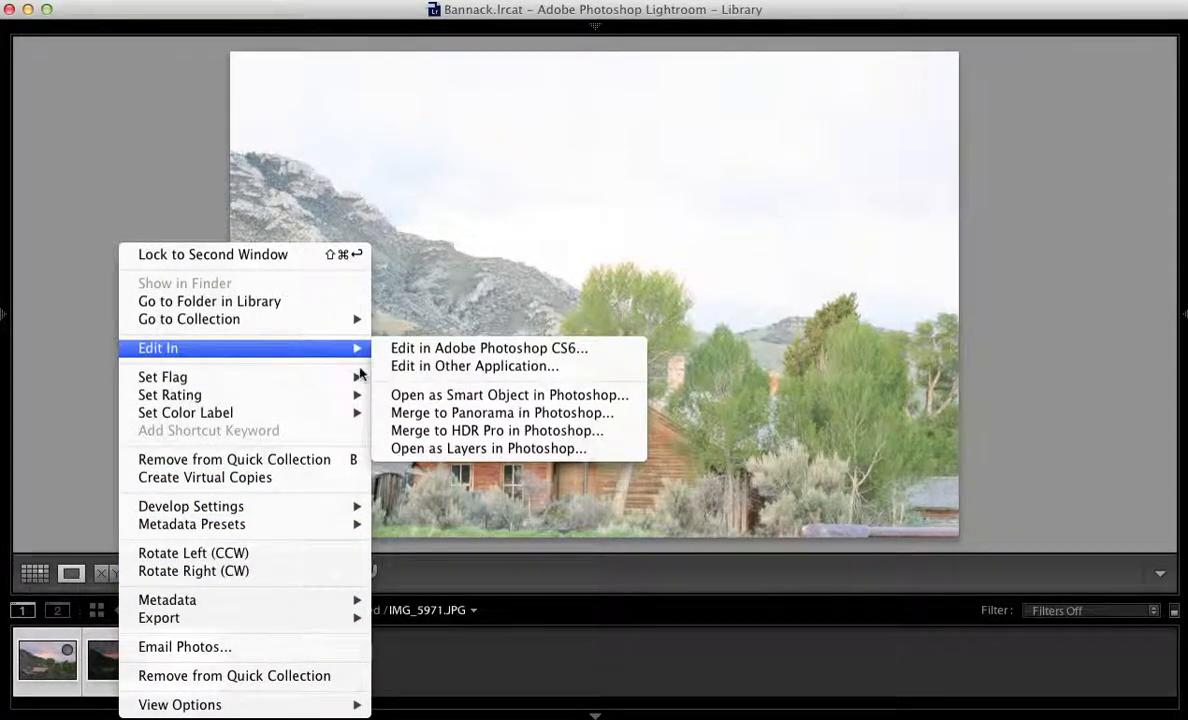
click(542, 437)
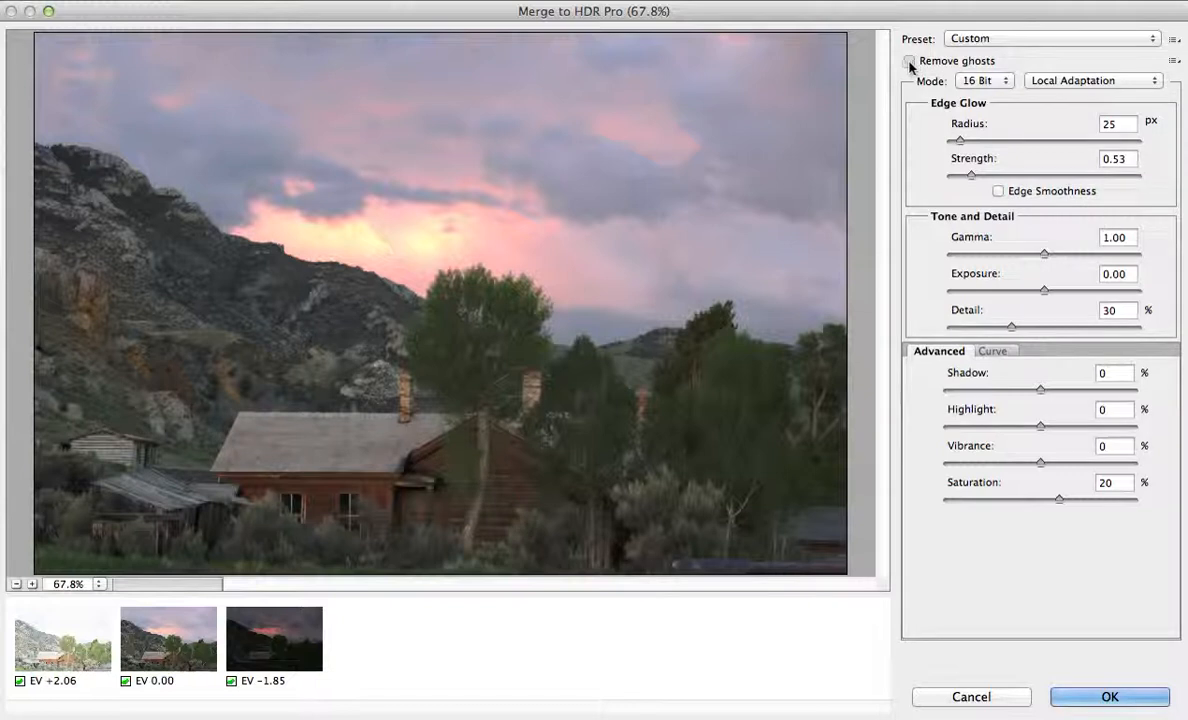
- Try ghost removal with the EV 0.00 exposure as the base image, and turn it off again
click(909, 61)
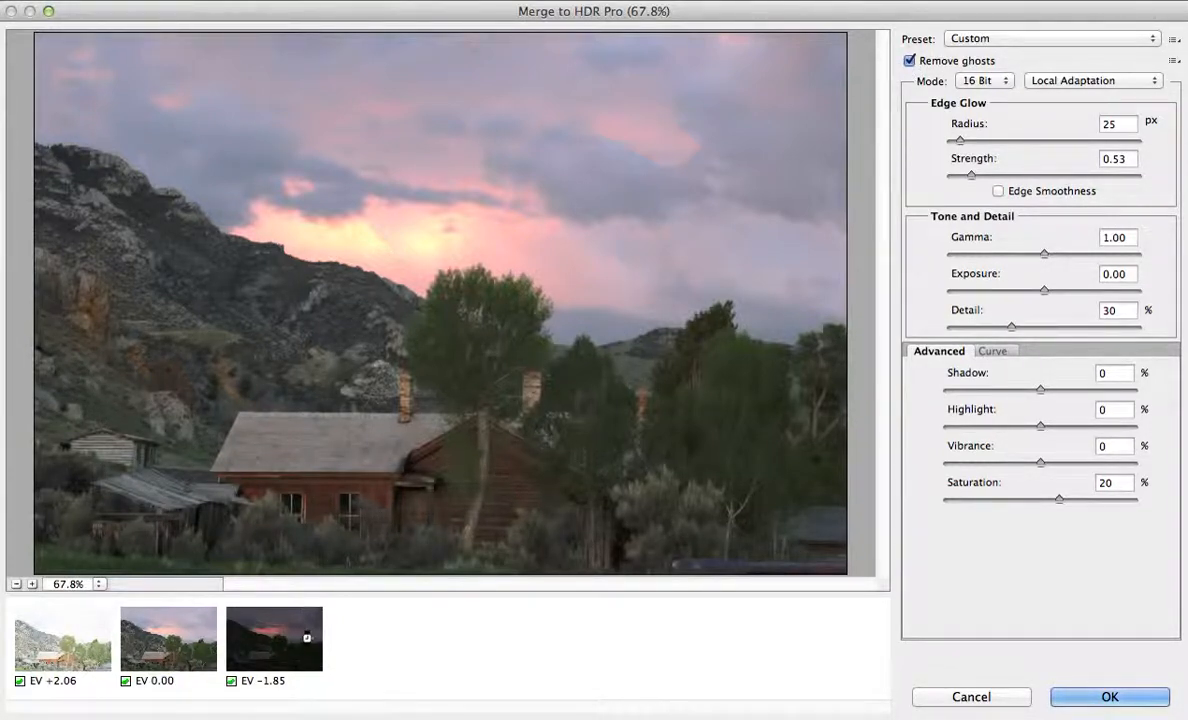
click(127, 637)
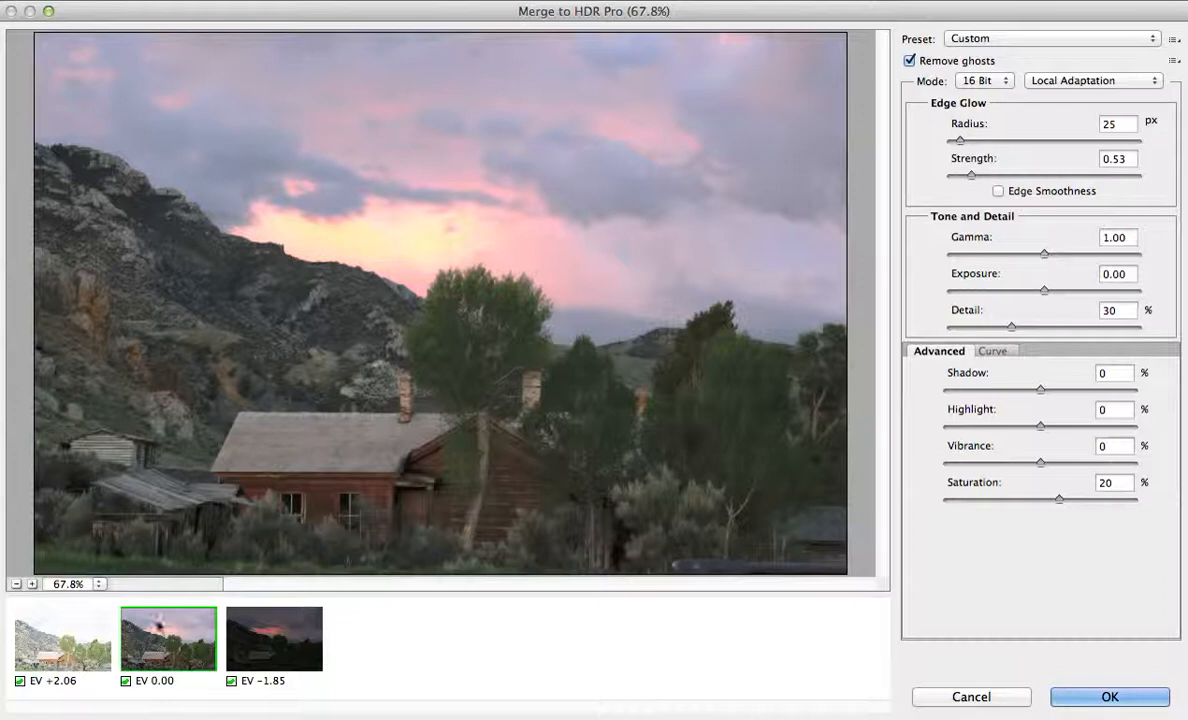
click(910, 60)
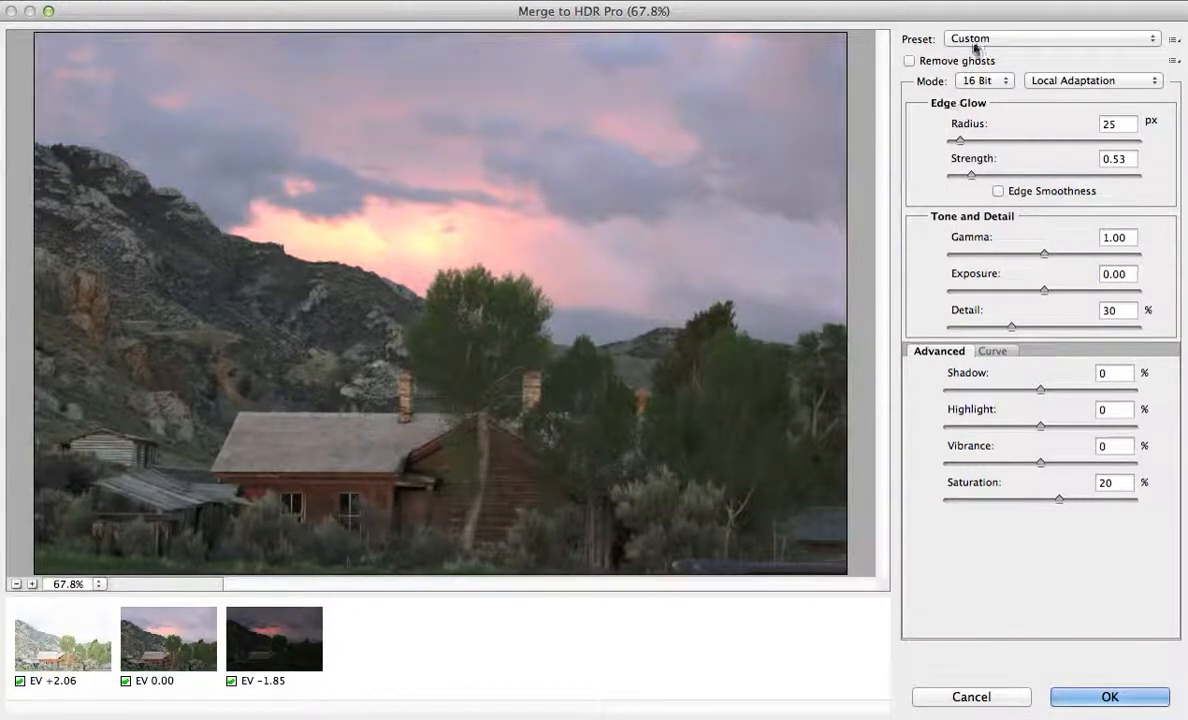
- Preview the merge in 32 Bit mode and return it to 16 Bit
click(983, 84)
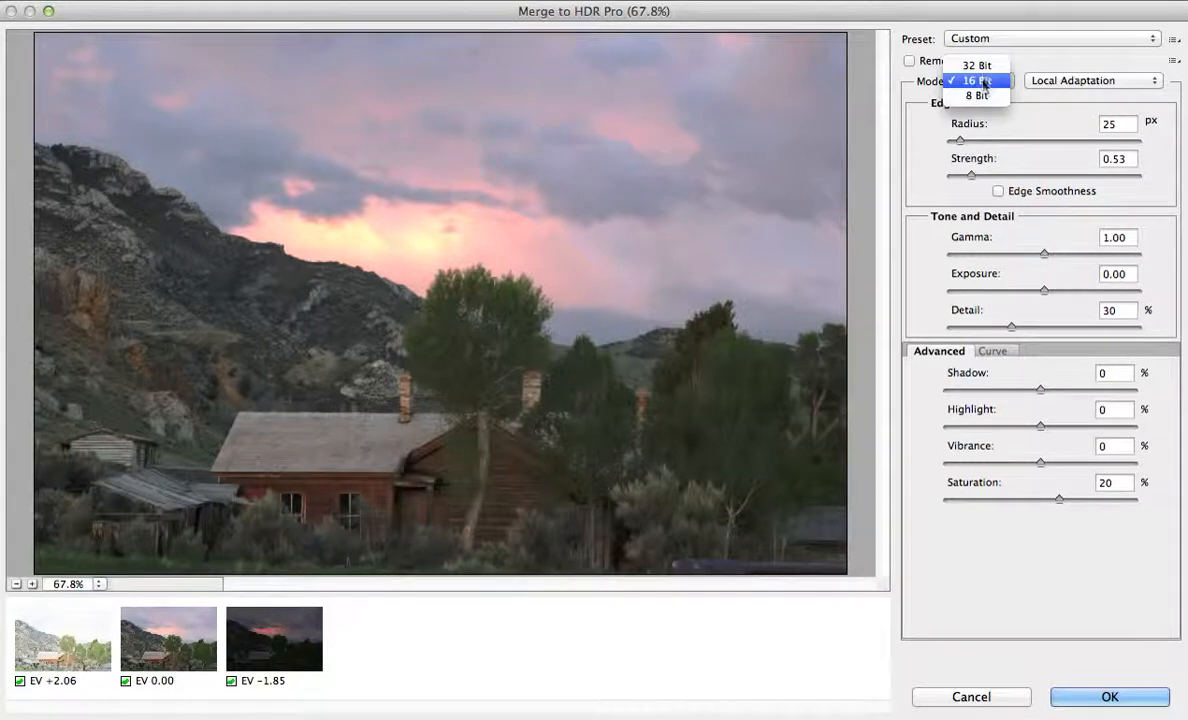
click(985, 72)
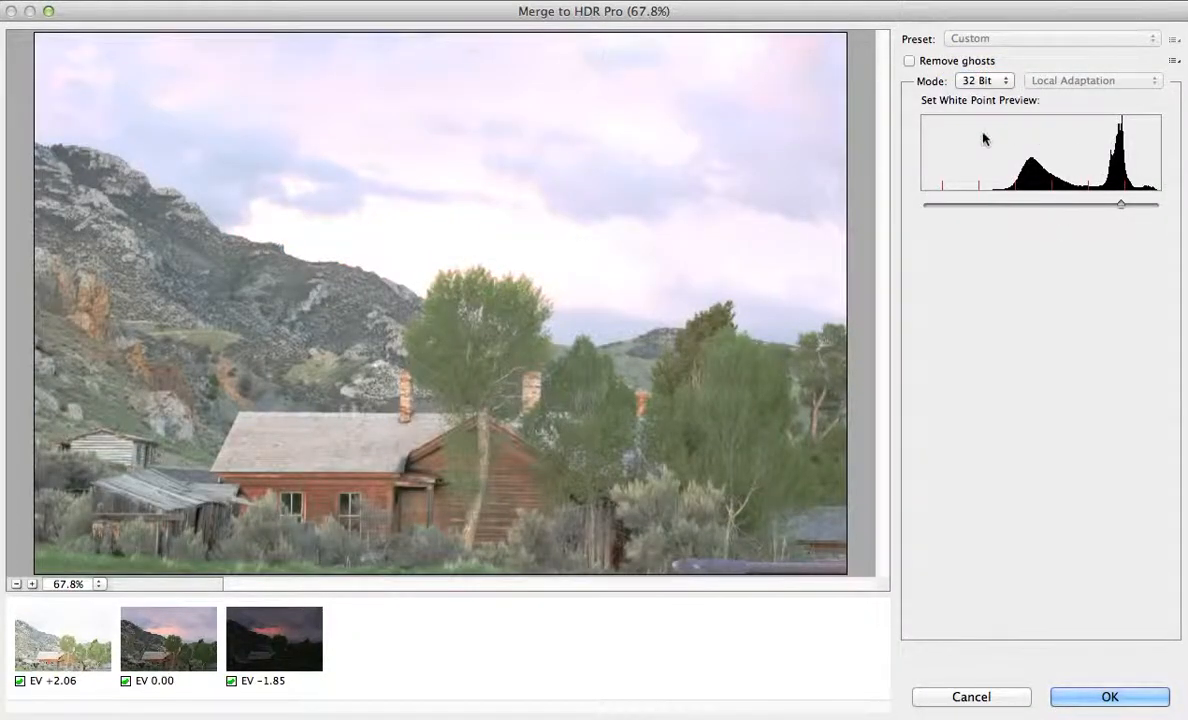
click(985, 82)
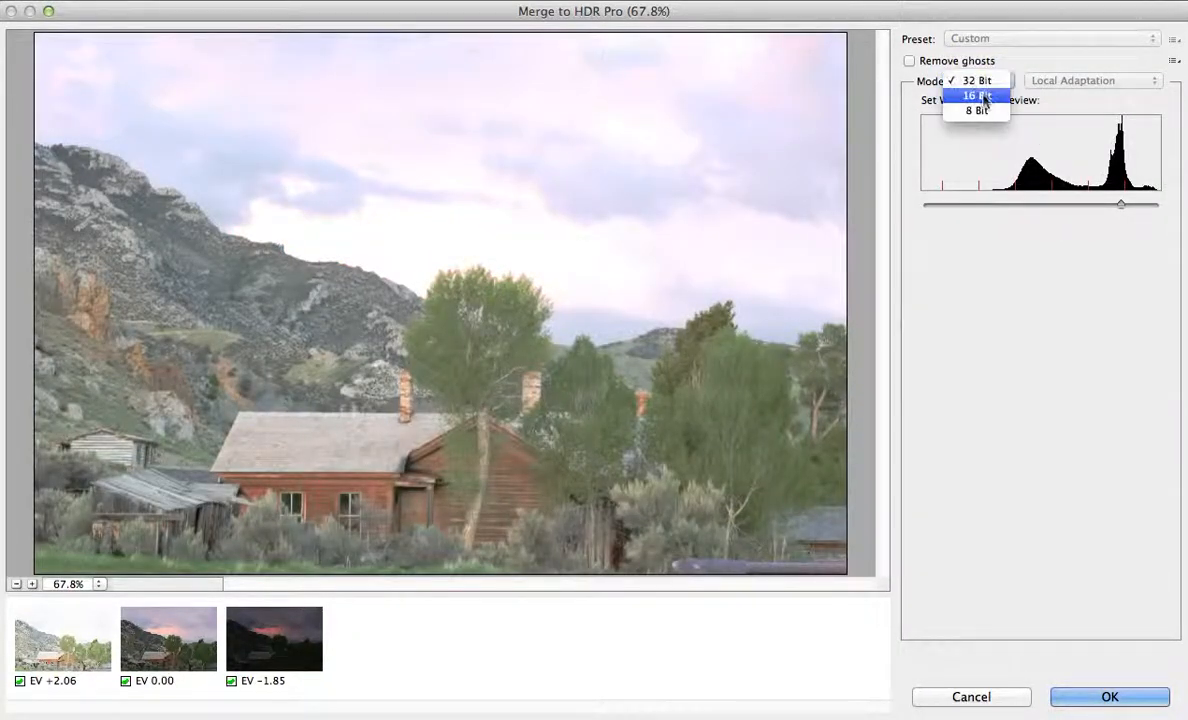
click(983, 94)
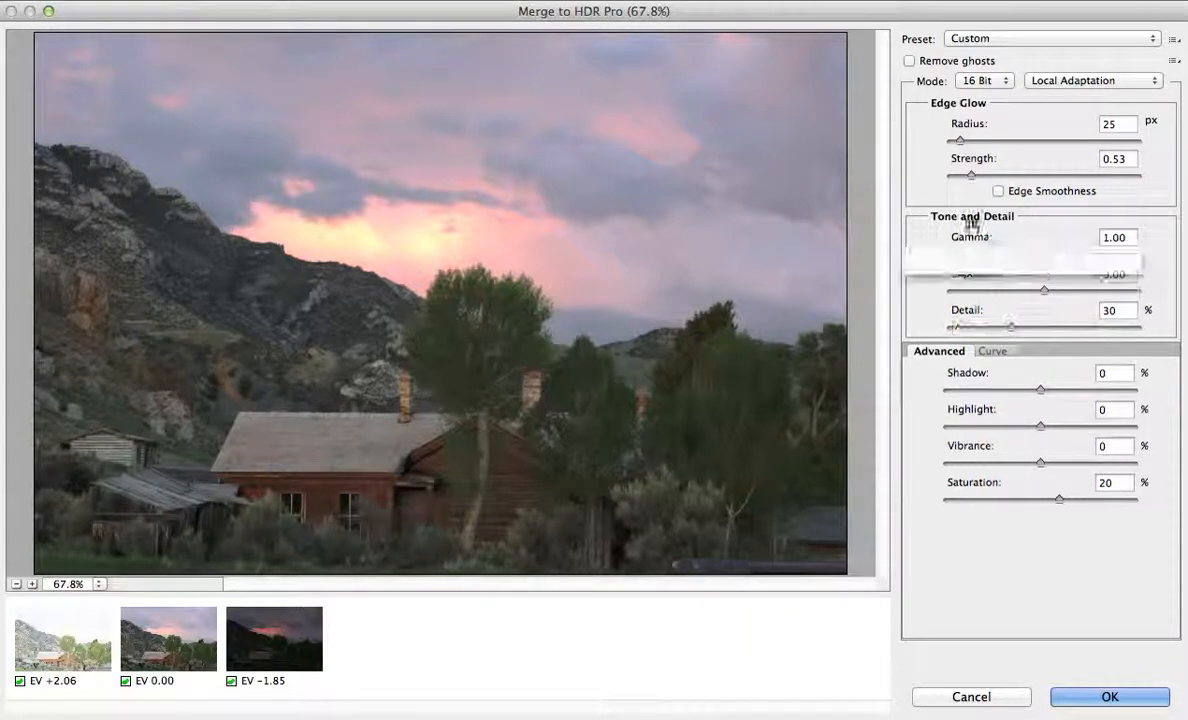
- Try the Flat preset on the HDR merge, followed by the Photorealistic preset
click(981, 40)
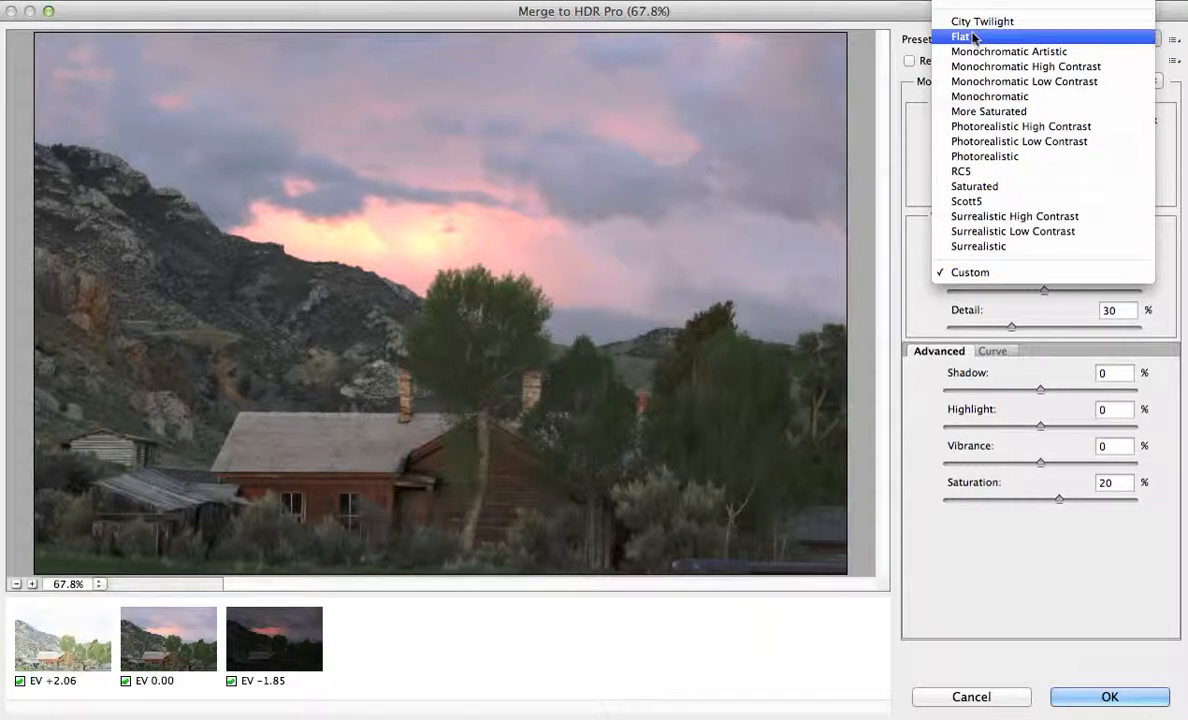
click(974, 37)
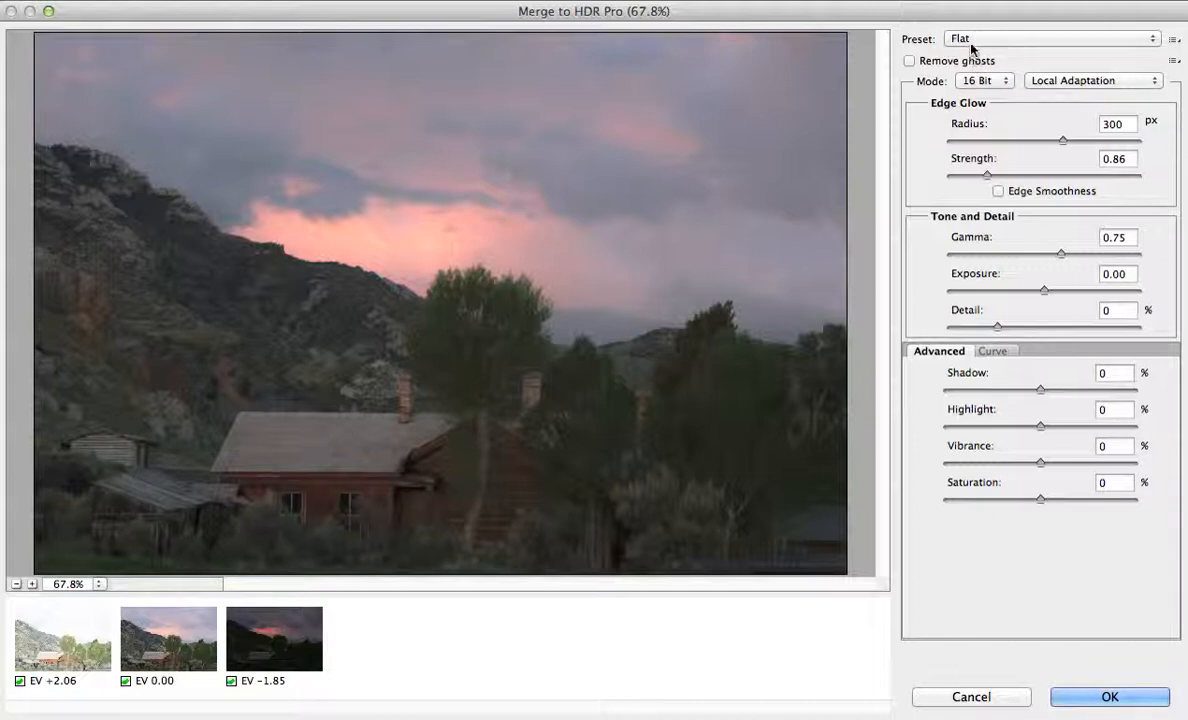
click(966, 39)
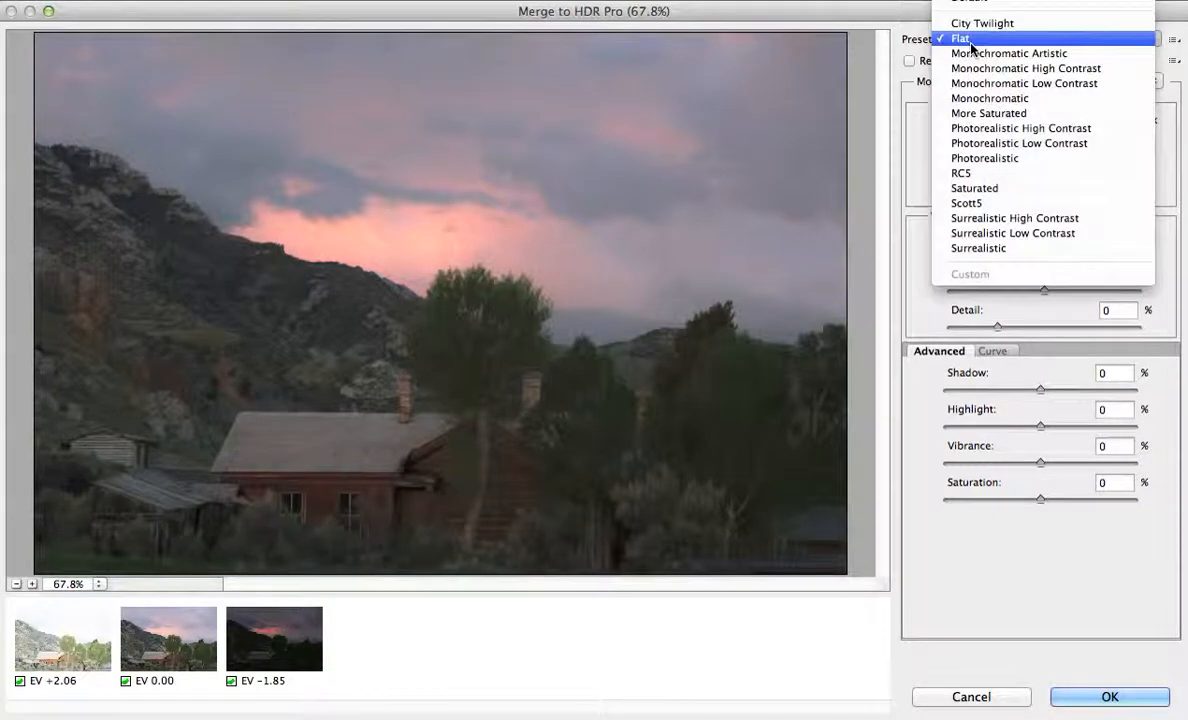
click(1010, 162)
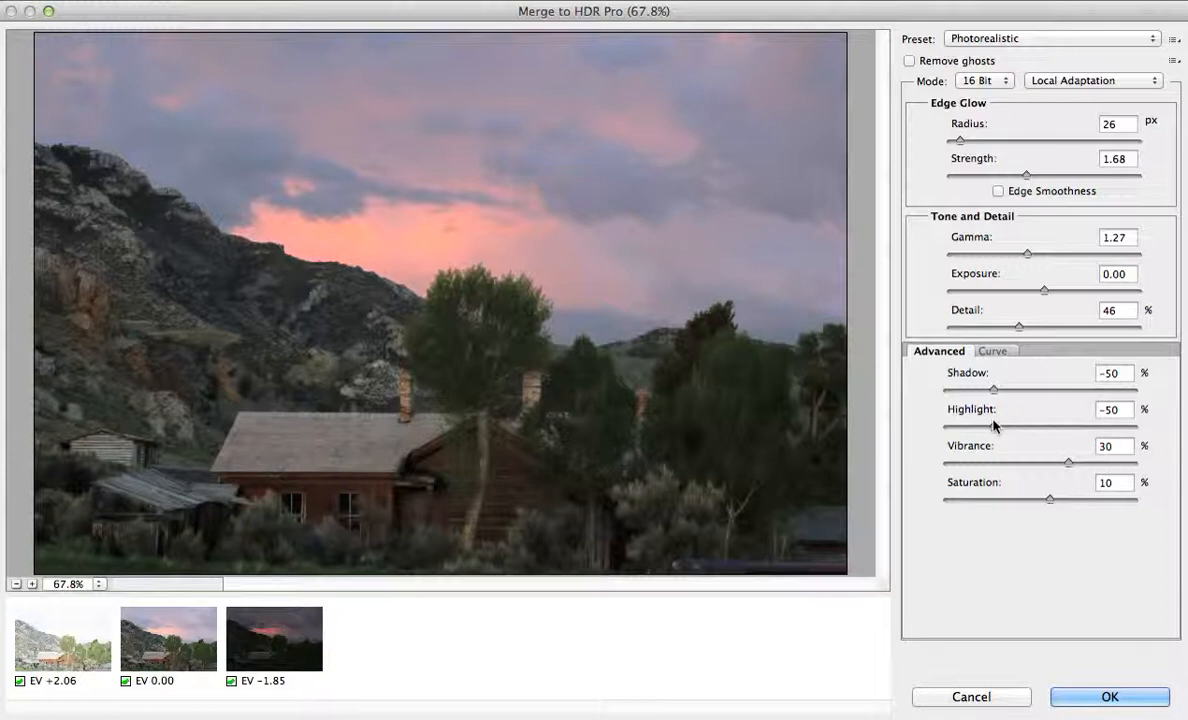
- Test the Highlight adjustment at 38% and at -100%, and raise it slightly from the minimum
drag(993, 428, 1075, 427)
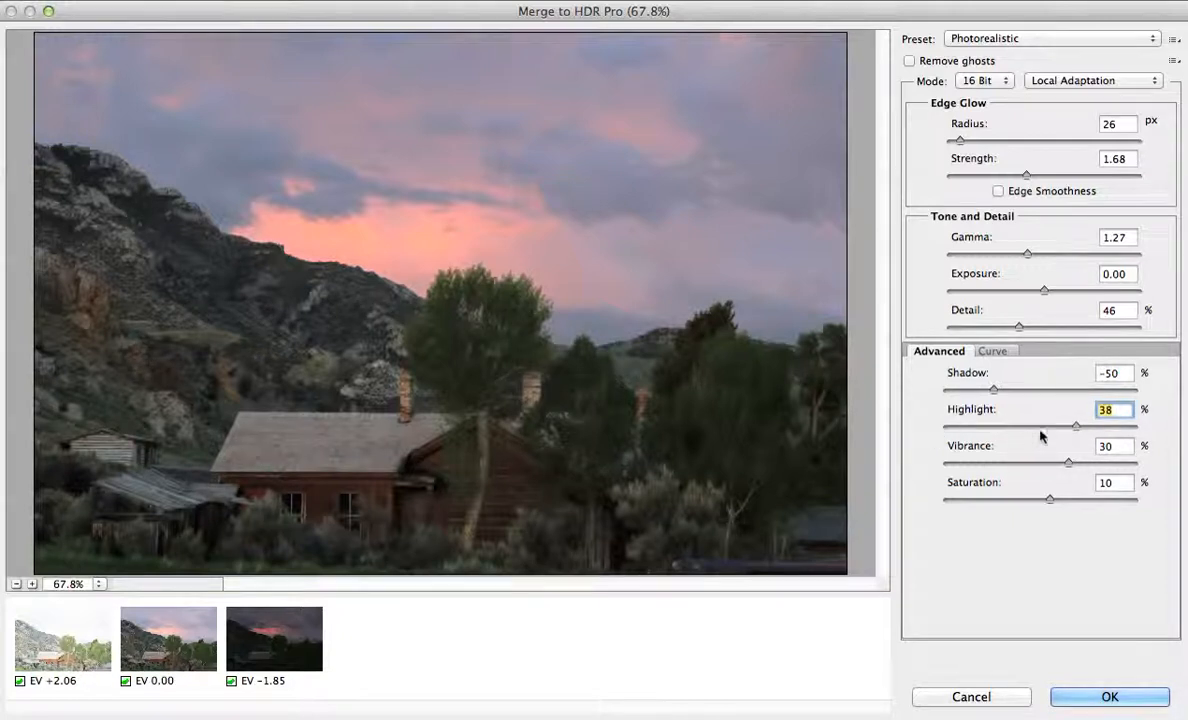
drag(1075, 430, 934, 428)
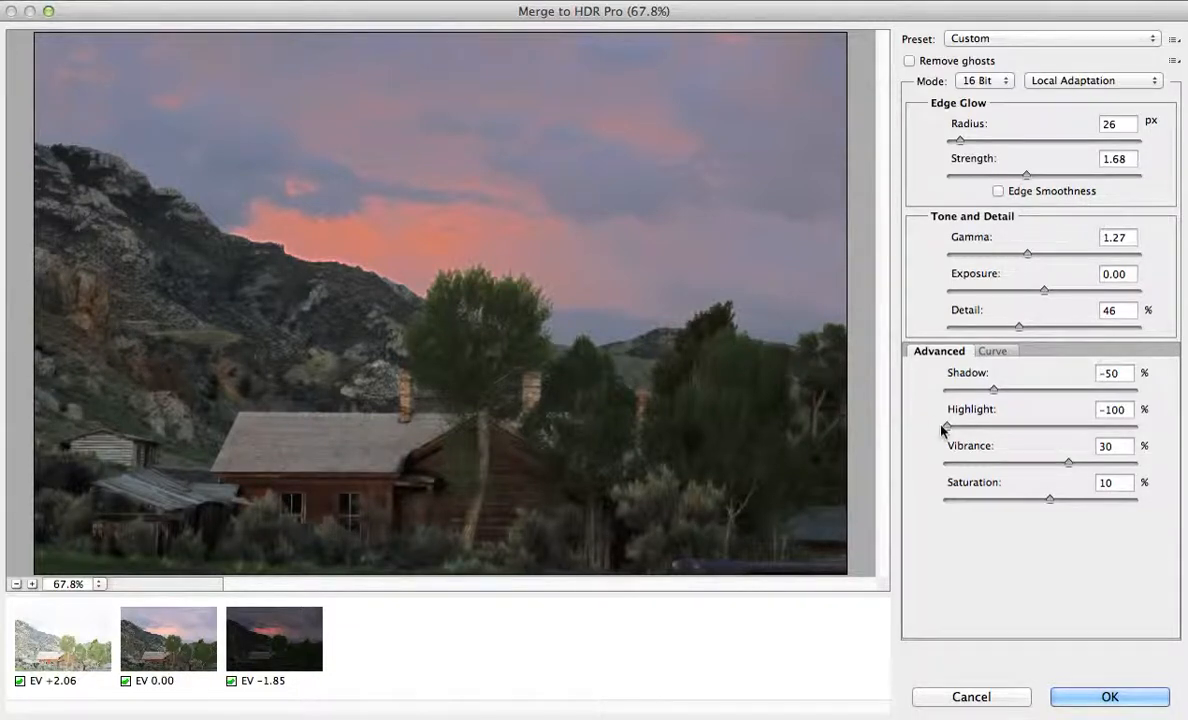
drag(947, 429, 957, 429)
- Shape the tone curve with points at input 78/output 72, input 23/output 27 and input 49/output 47
click(992, 352)
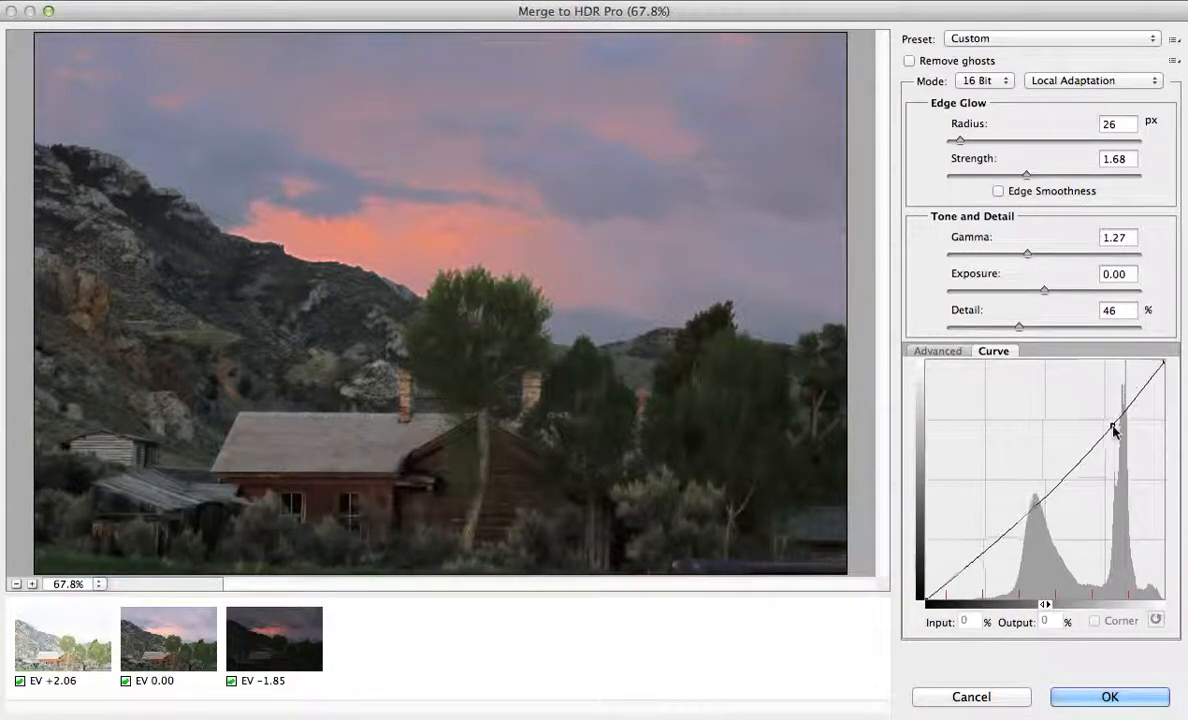
drag(1106, 419, 1111, 428)
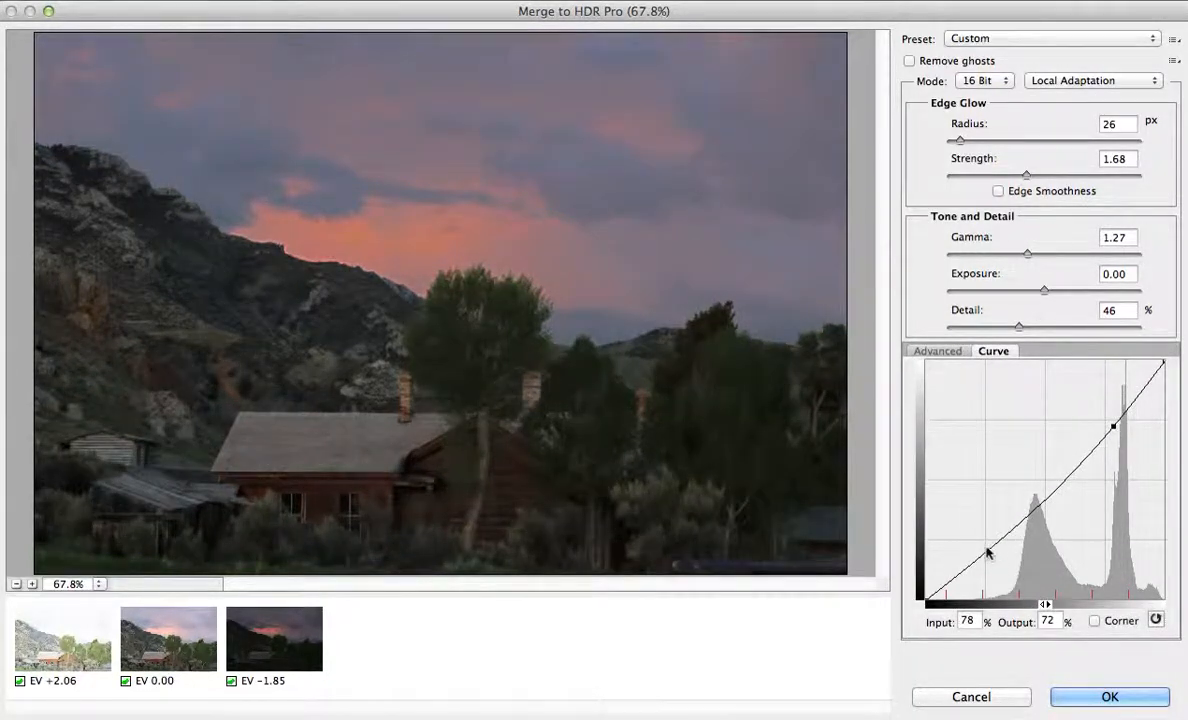
drag(987, 551, 980, 535)
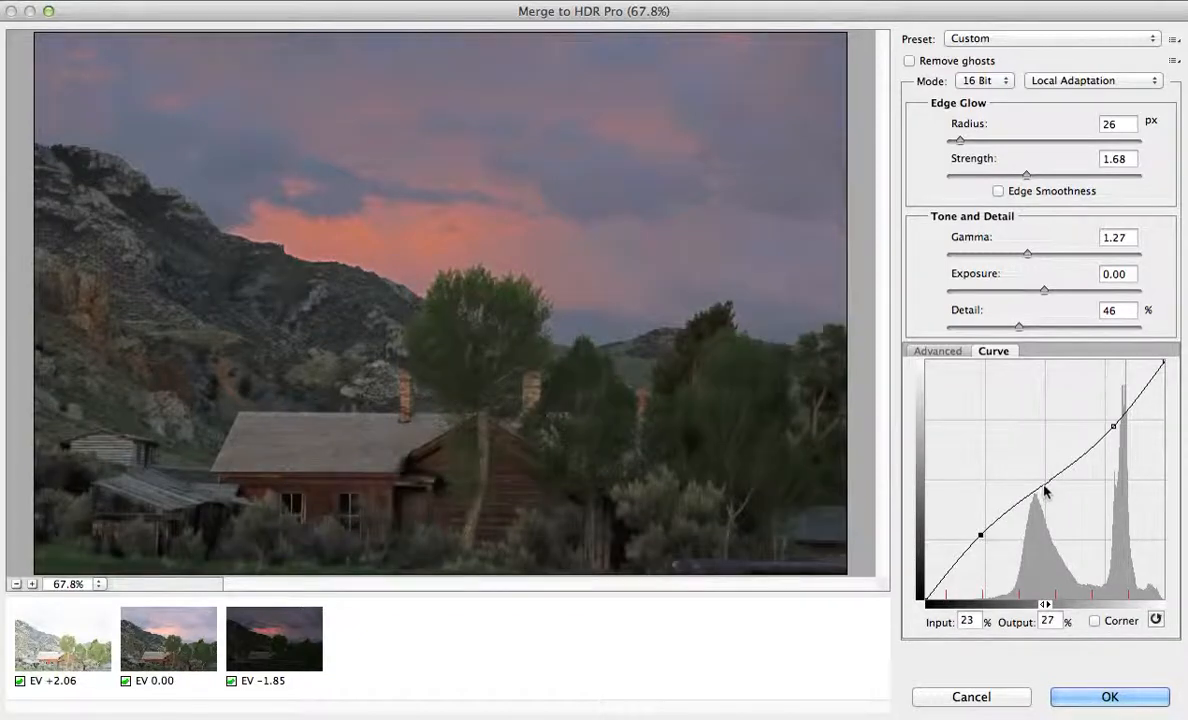
click(1043, 489)
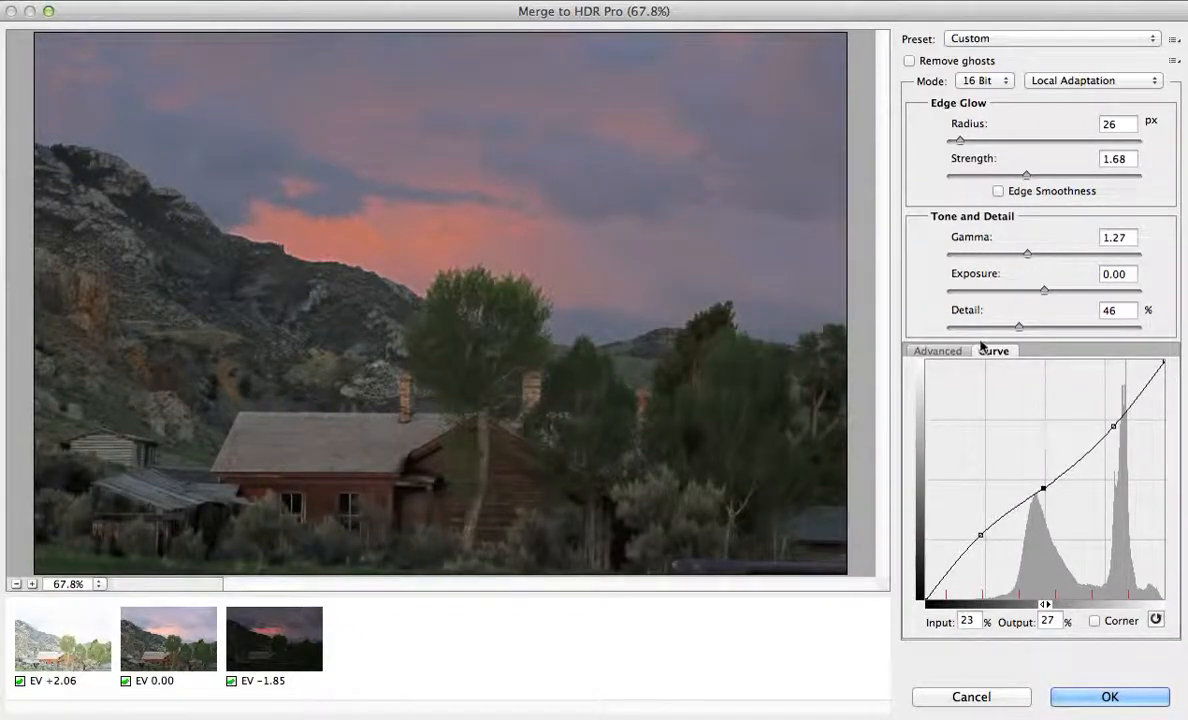
- Apply the Scott5 preset to the HDR merge
click(998, 42)
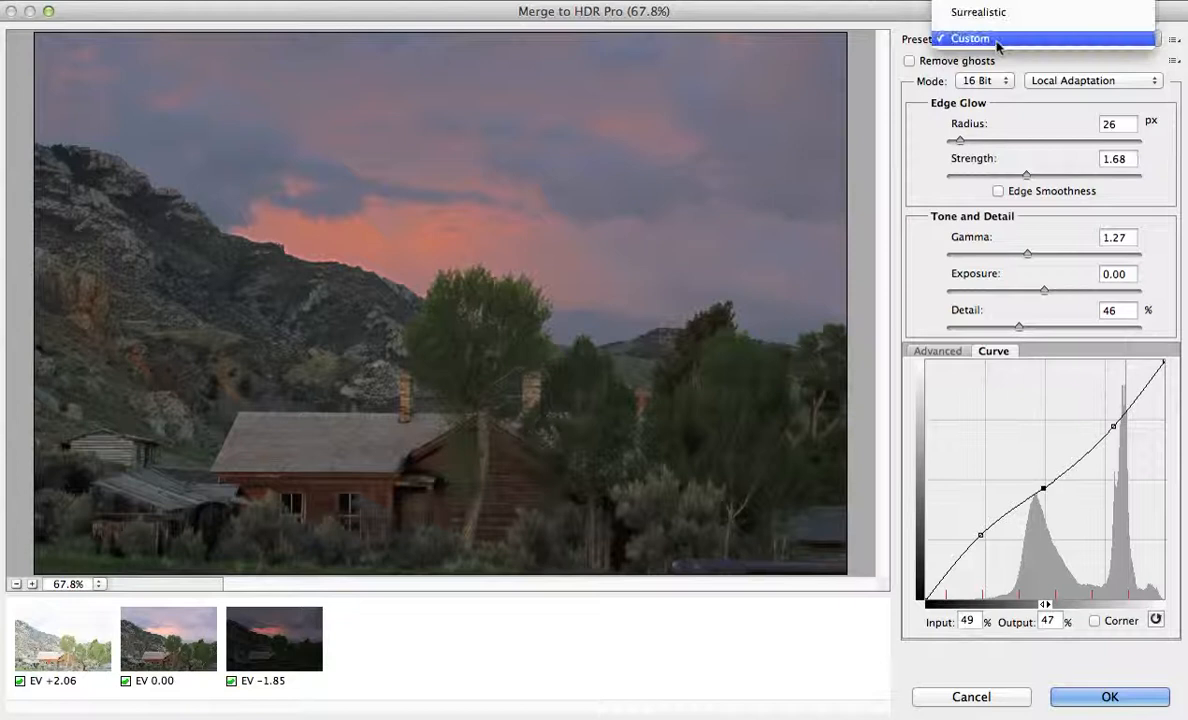
scroll(998, 42, up, 8)
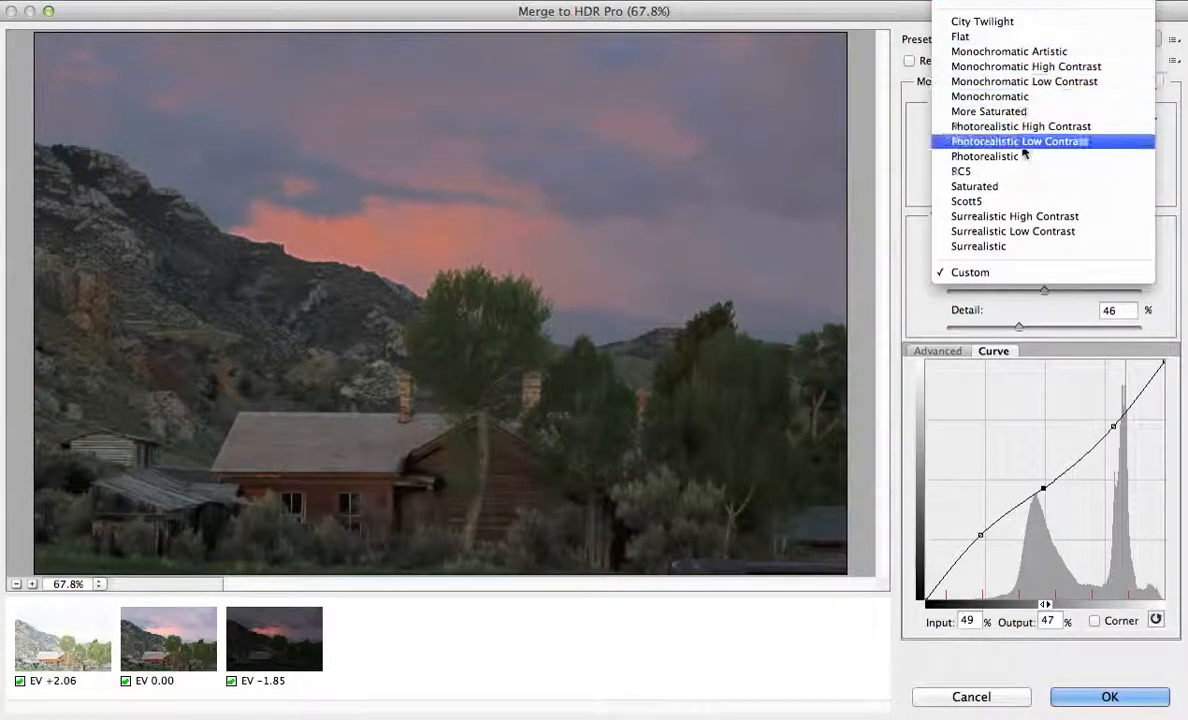
click(1003, 203)
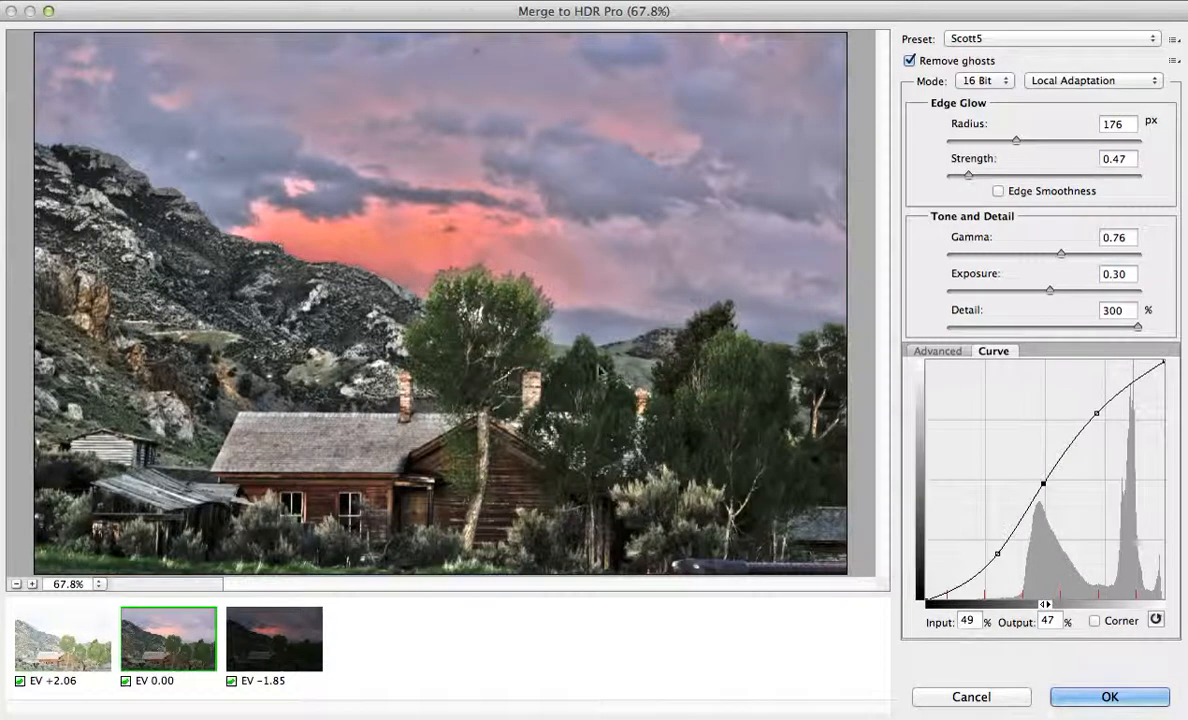
- Reduce the merge's Detail to 188% and accept the HDR settings
click(935, 352)
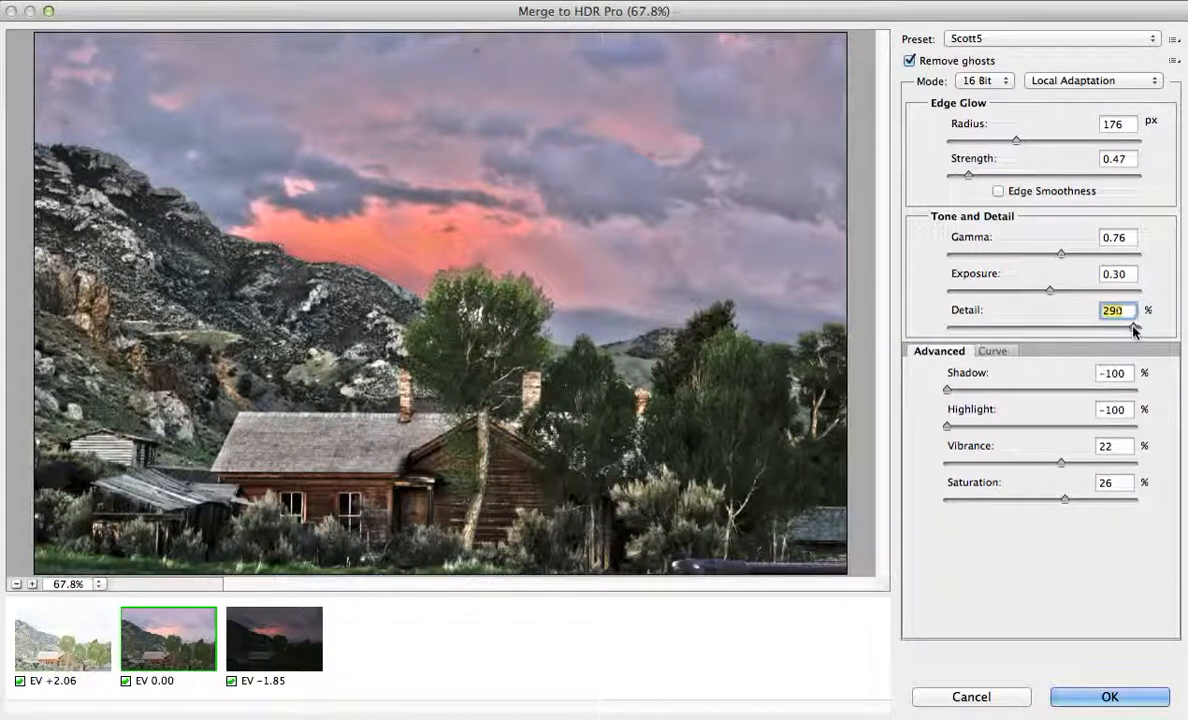
drag(1134, 327, 1088, 331)
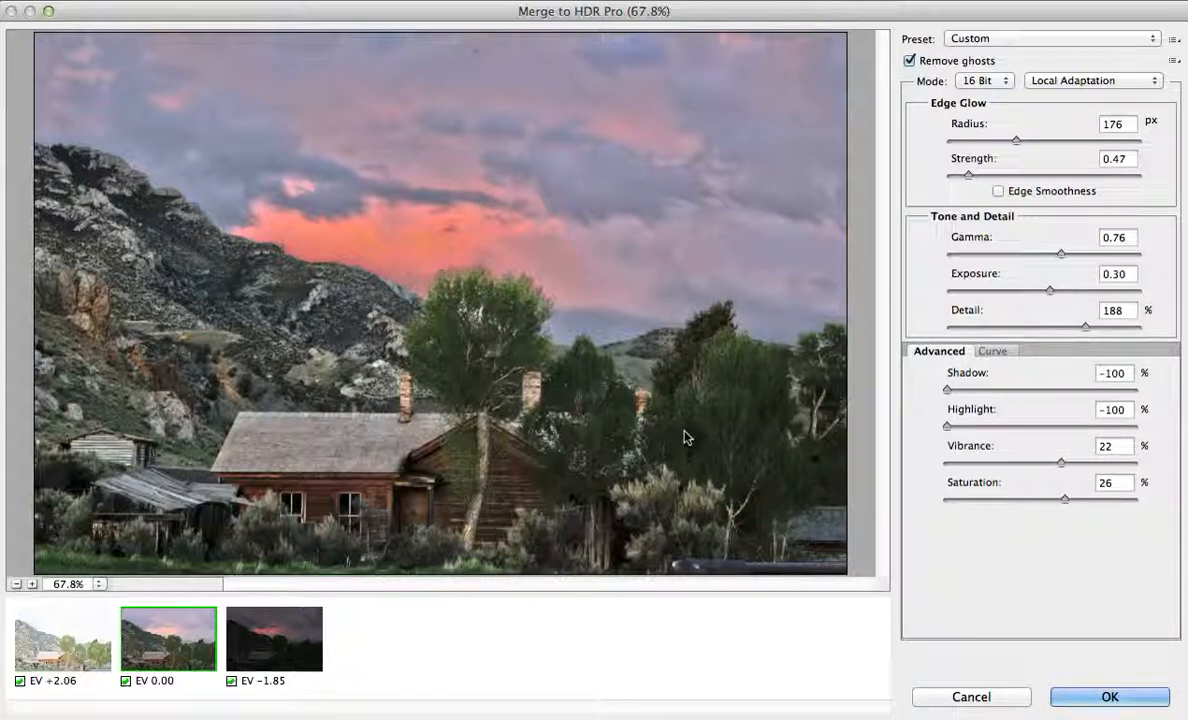
click(1112, 703)
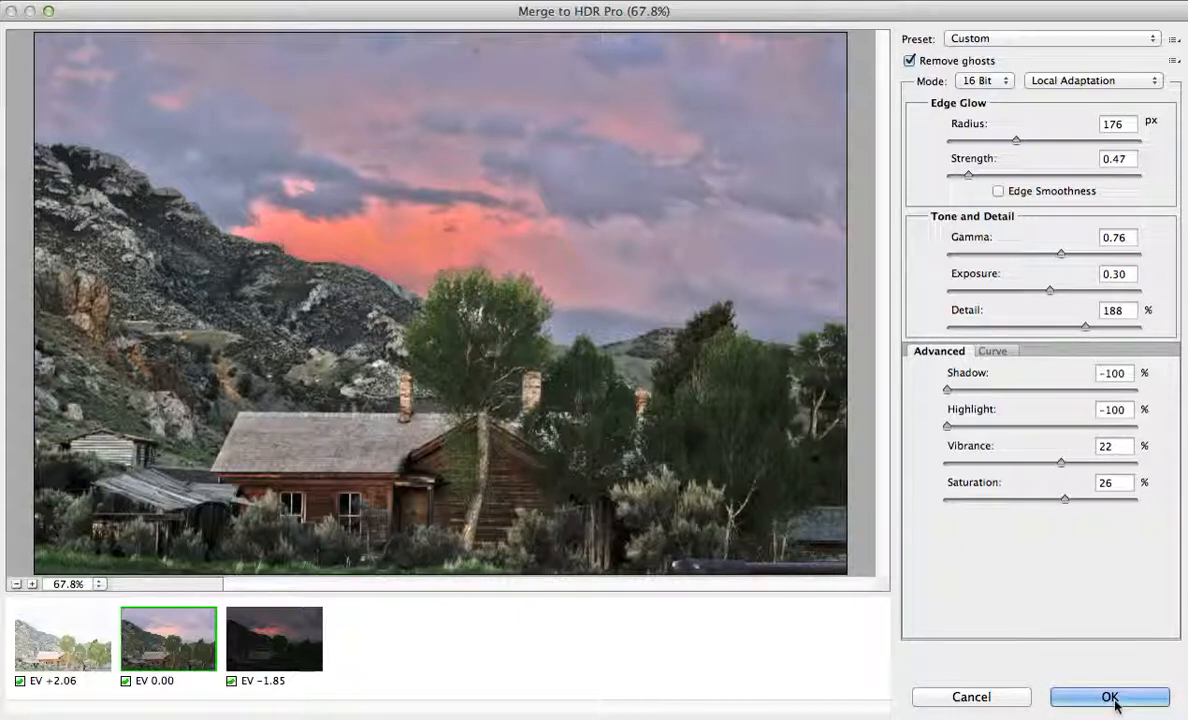